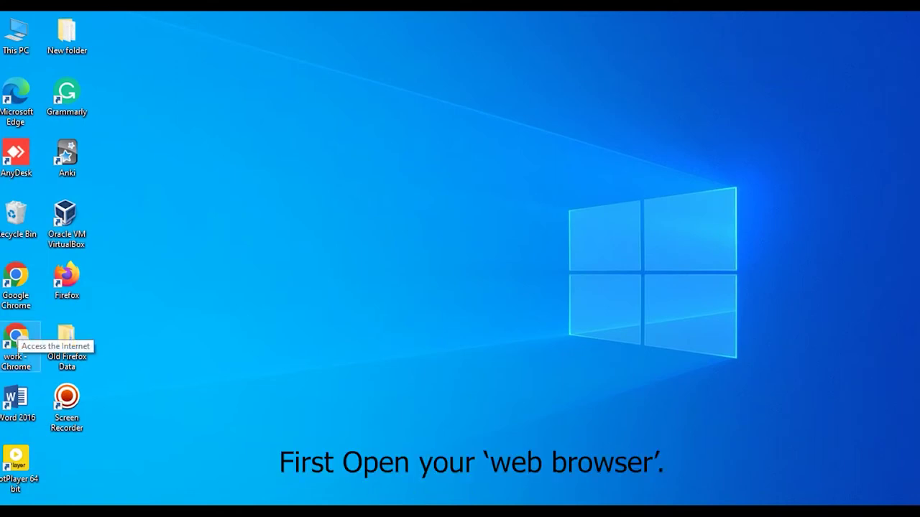
- Launch Google Chrome from the desktop shortcut to a blank New Tab page
double_click(16, 345)
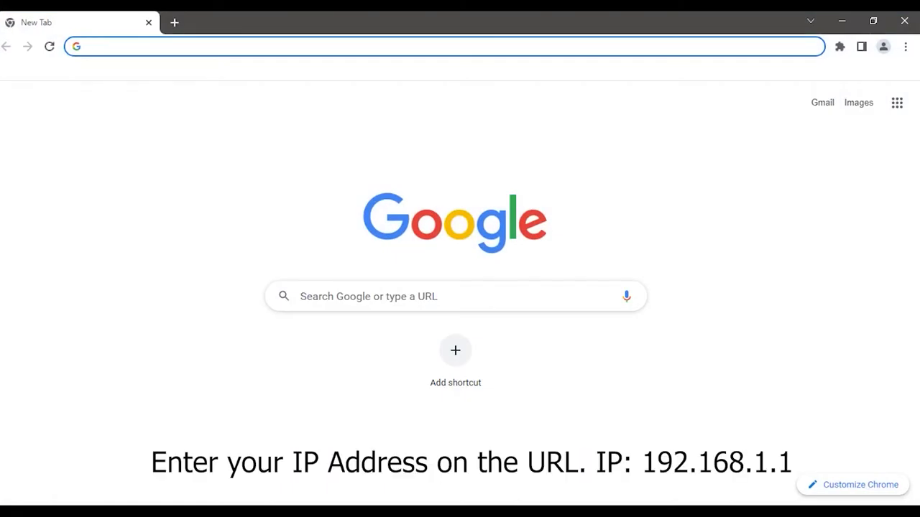
- Load 192.168.1.1 in Chrome to bring up the NETLink router login page
text(19)
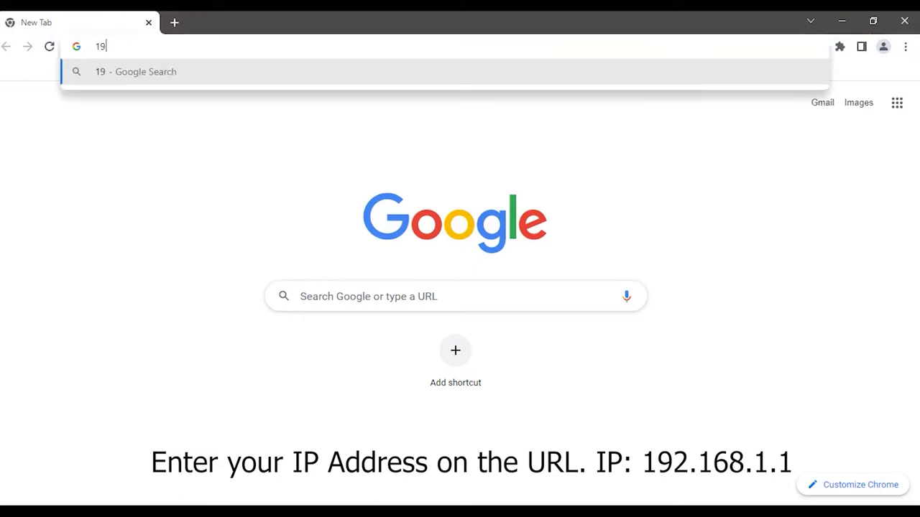
text(2.168.1.1)
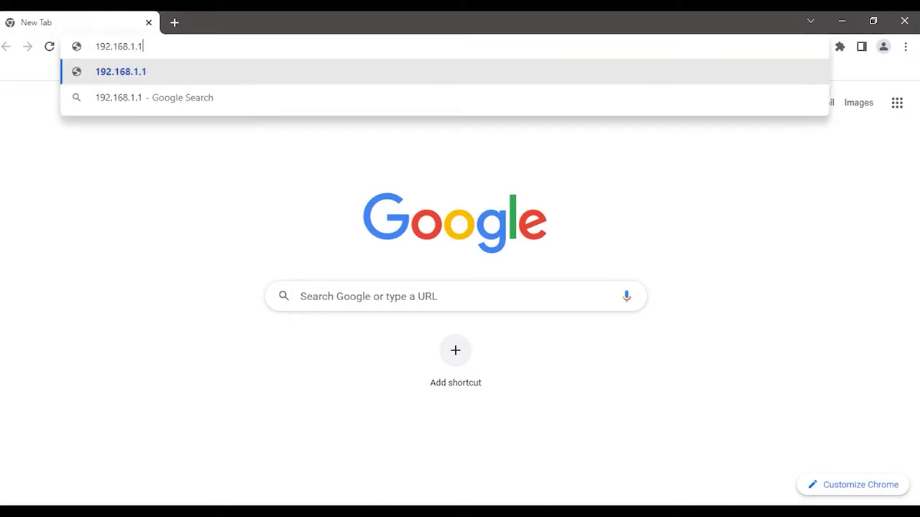
key(Return)
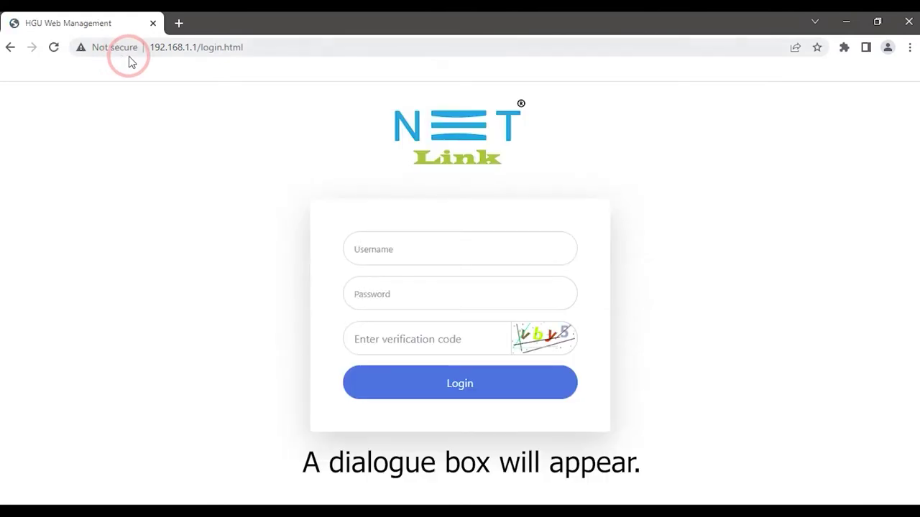
- Log in as admin with the default password and the on-screen verification code
click(402, 244)
text(a)
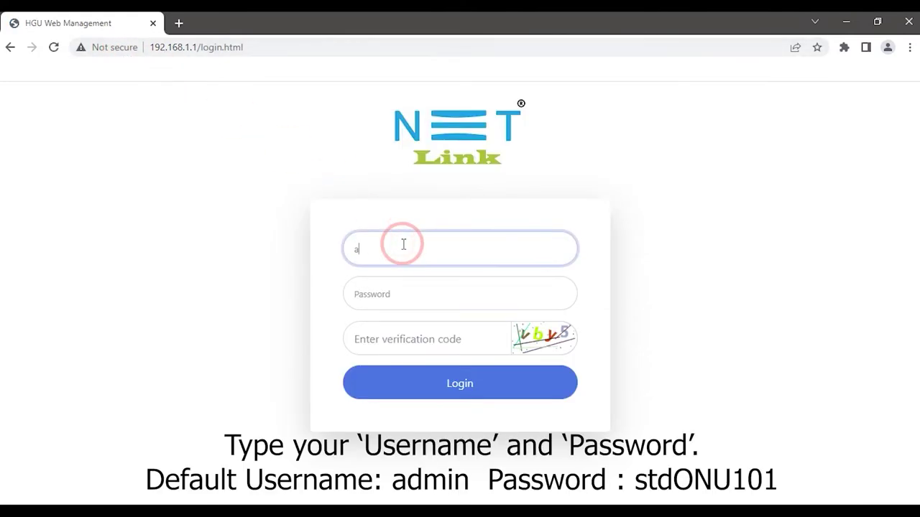
text(dmin)
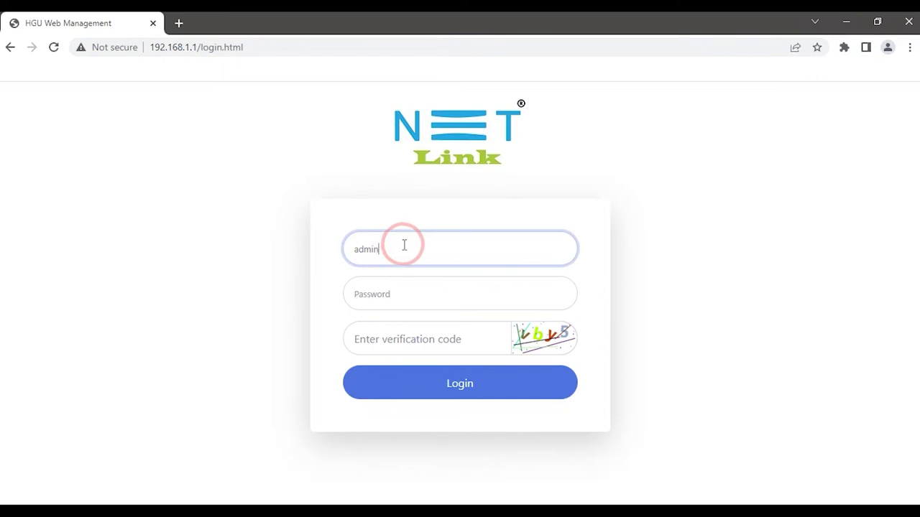
click(400, 290)
text(ad)
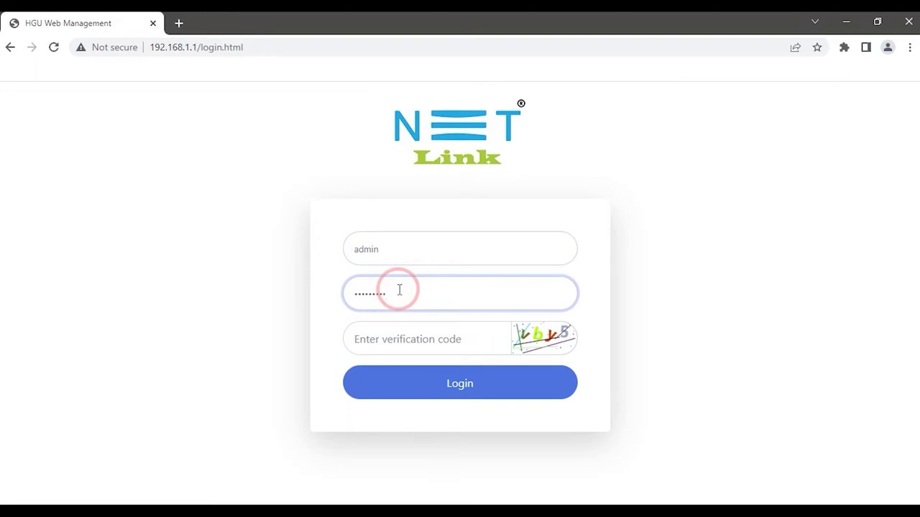
click(389, 338)
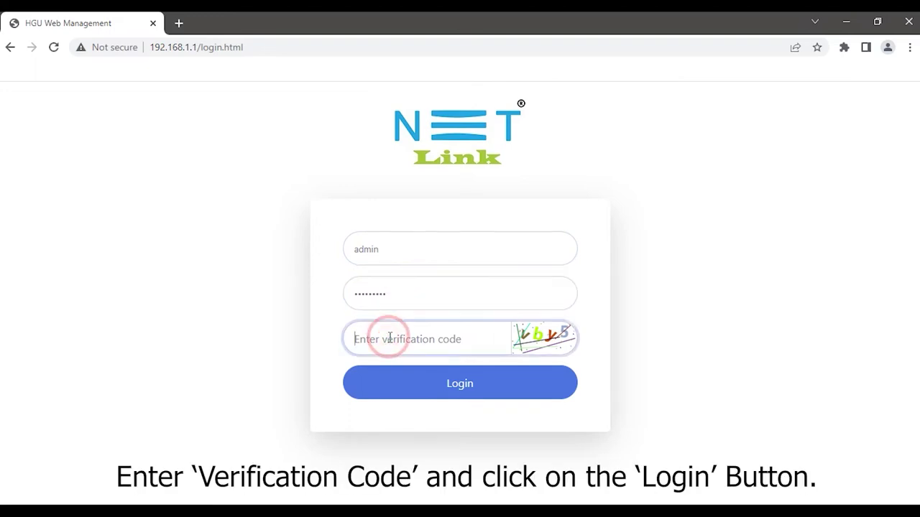
text(vby5)
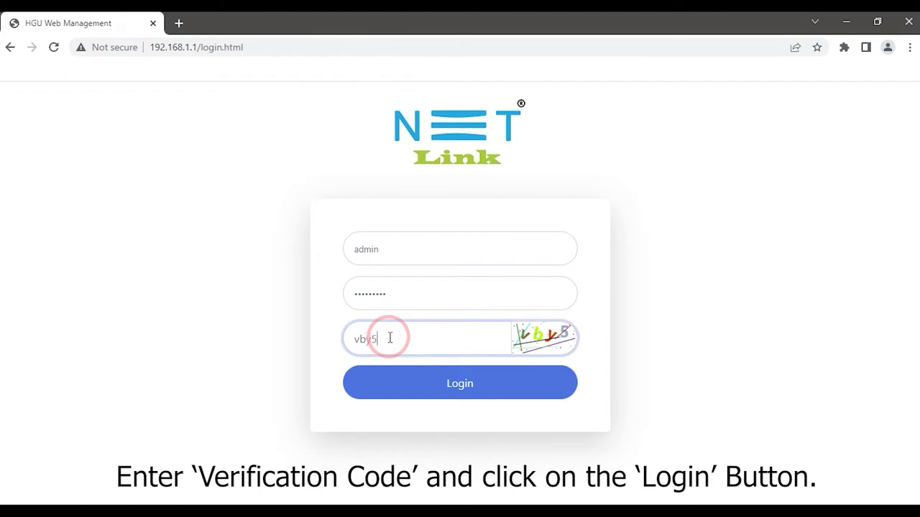
click(405, 386)
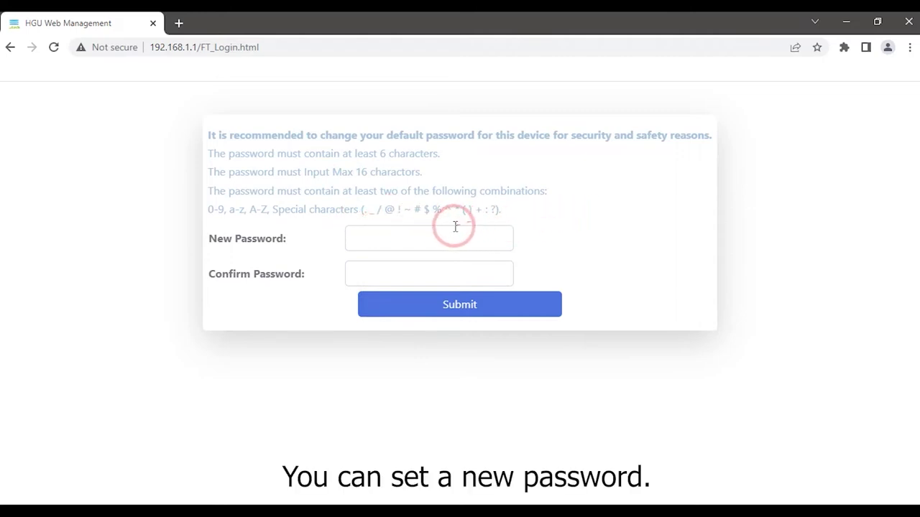
- Enter a new admin password, confirm it, and submit the change
click(436, 237)
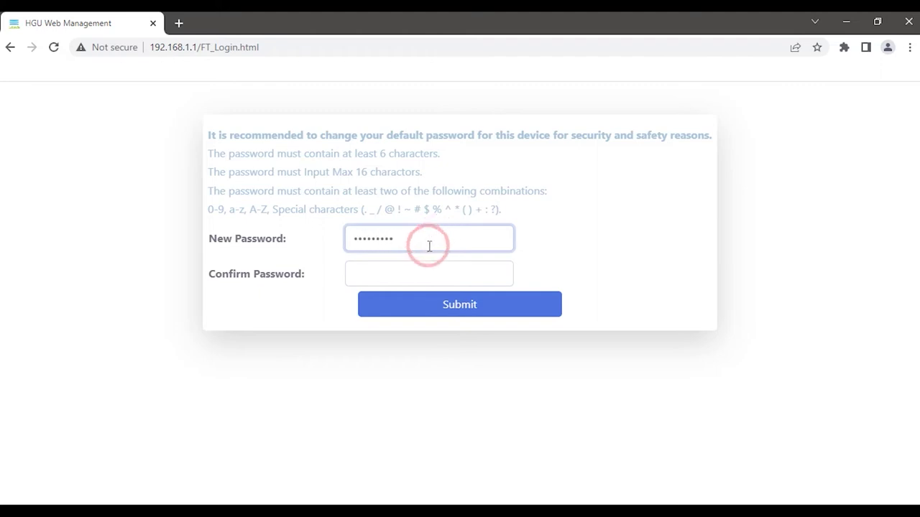
click(406, 279)
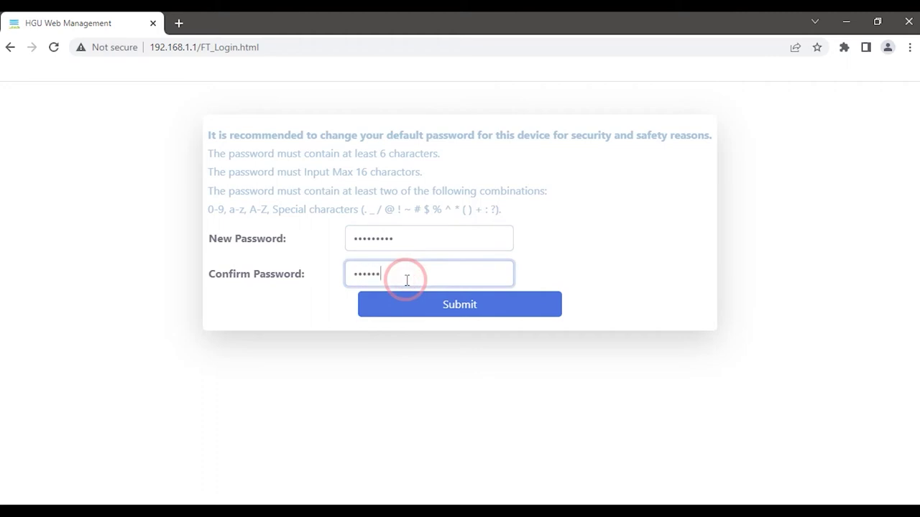
click(415, 313)
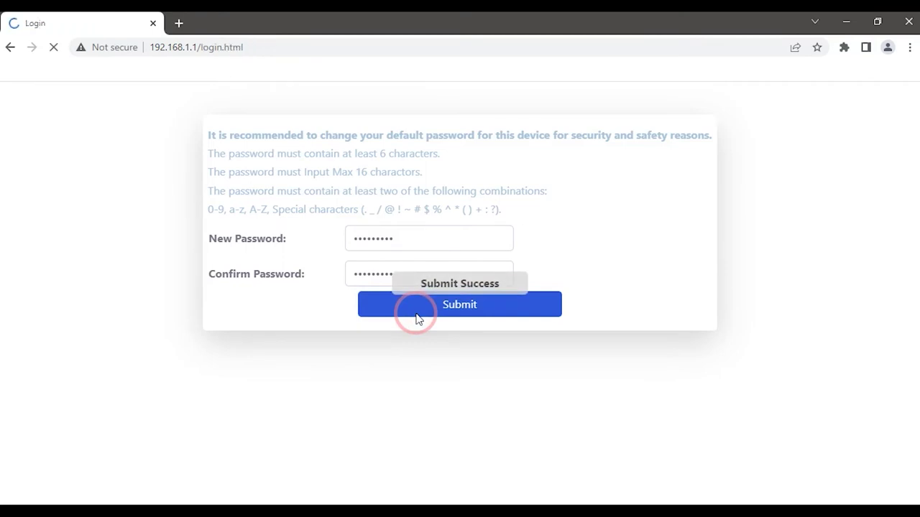
- Sign back in as admin using the new password and the current verification code
click(374, 289)
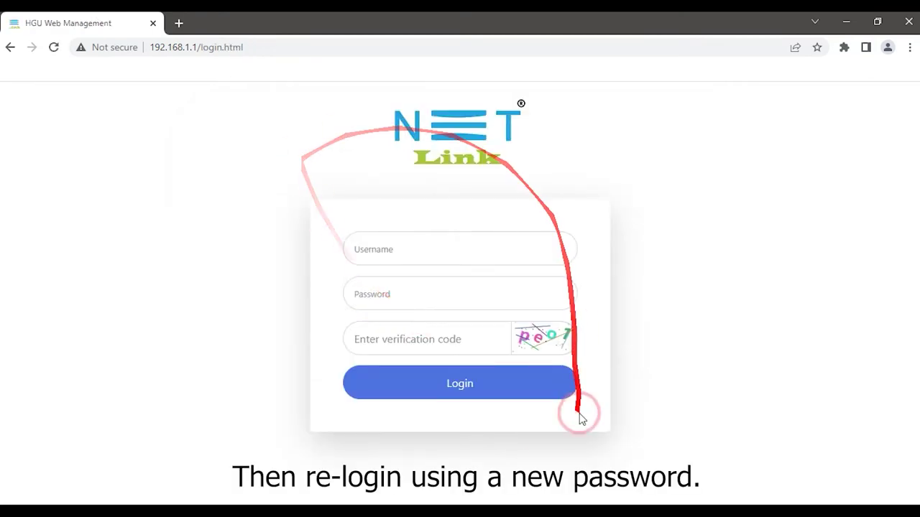
click(392, 251)
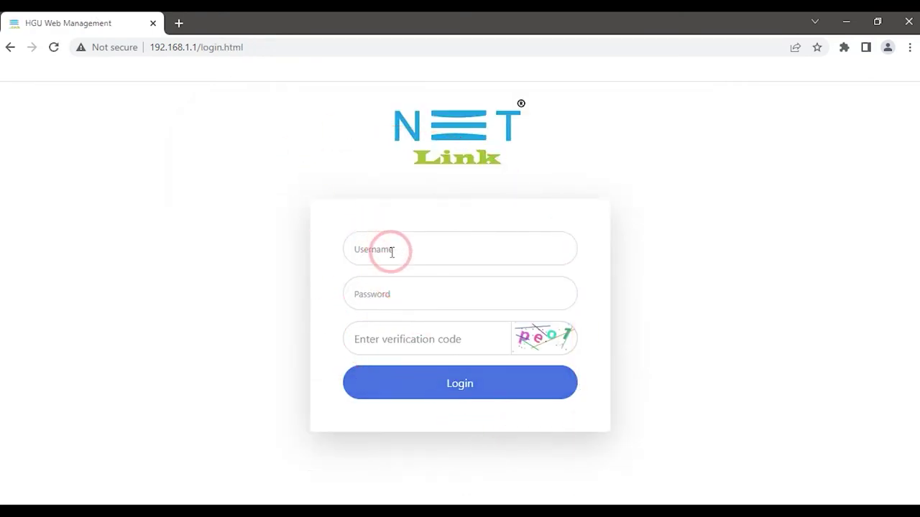
click(391, 252)
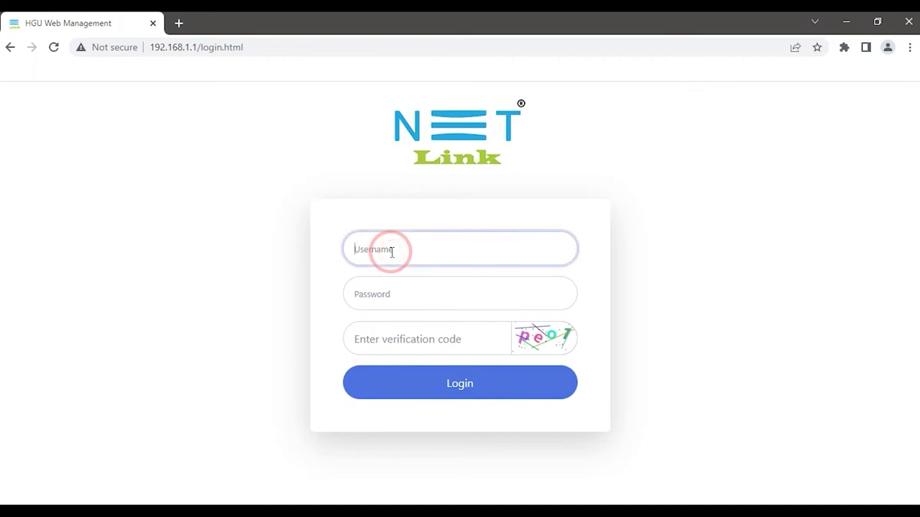
text(admin)
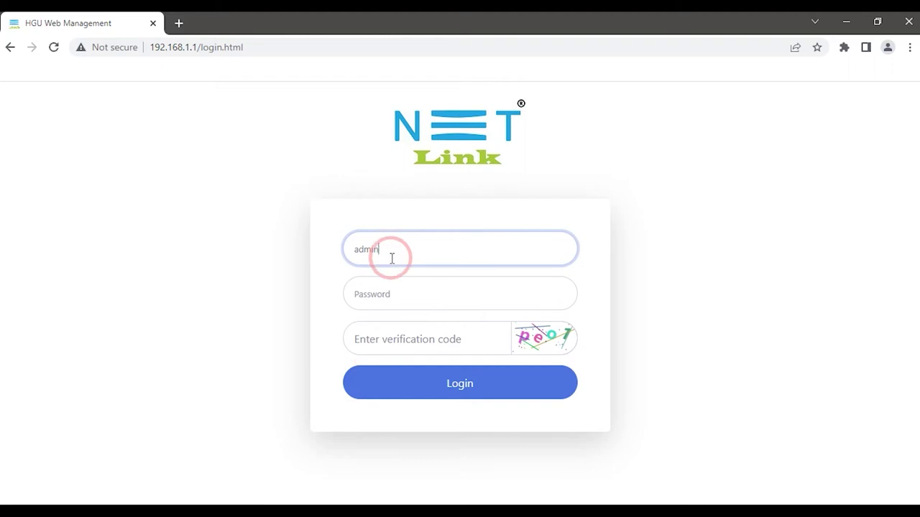
click(393, 290)
text(ad)
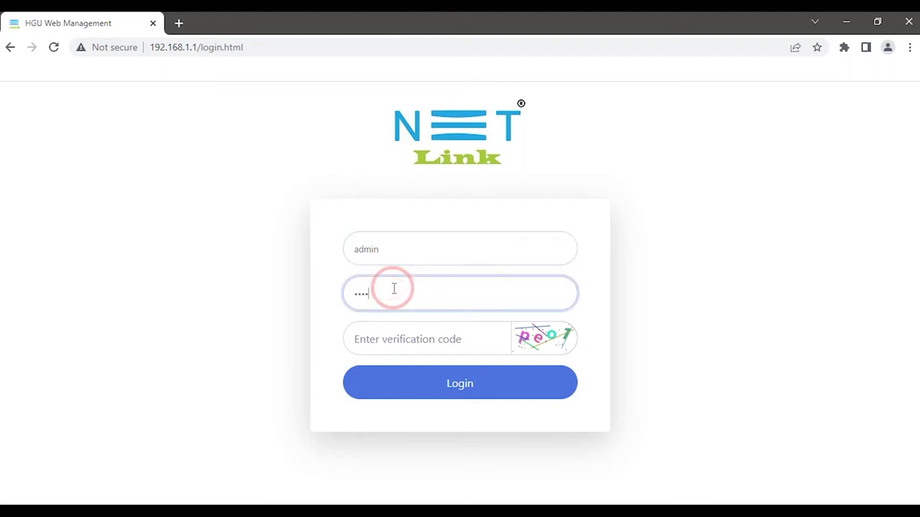
click(400, 340)
text(pe)
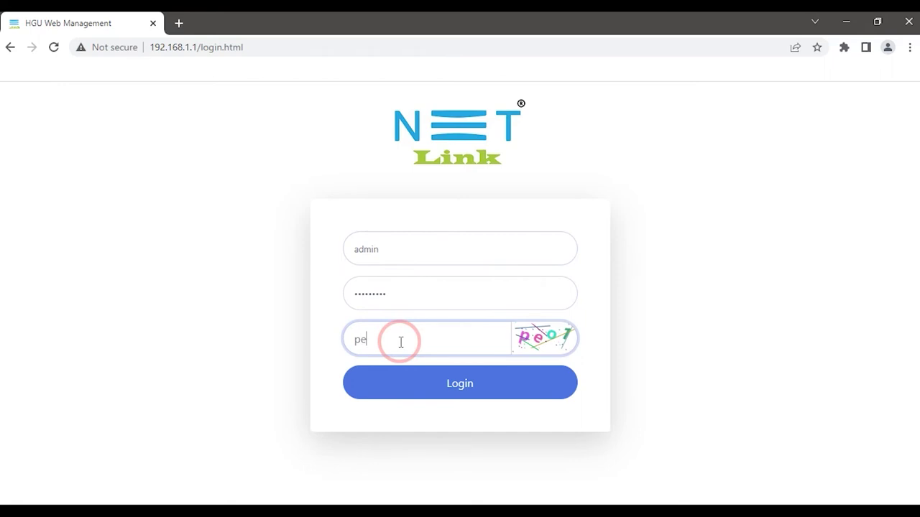
text(o7)
click(409, 385)
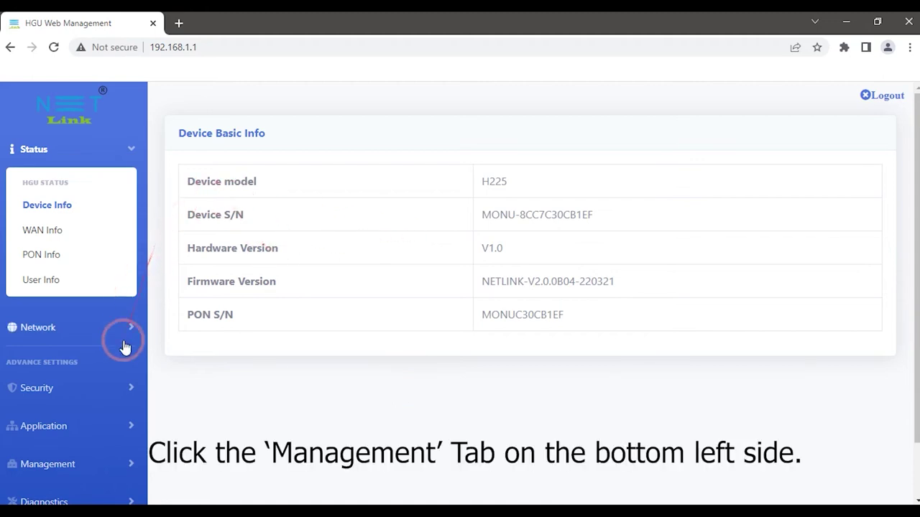
- Expand Management in the sidebar and go to the Device Manage page
click(101, 457)
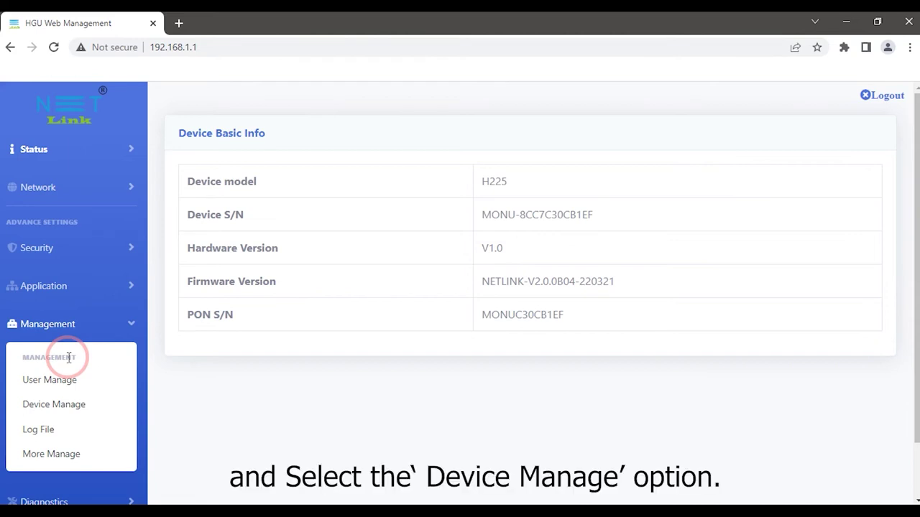
click(69, 406)
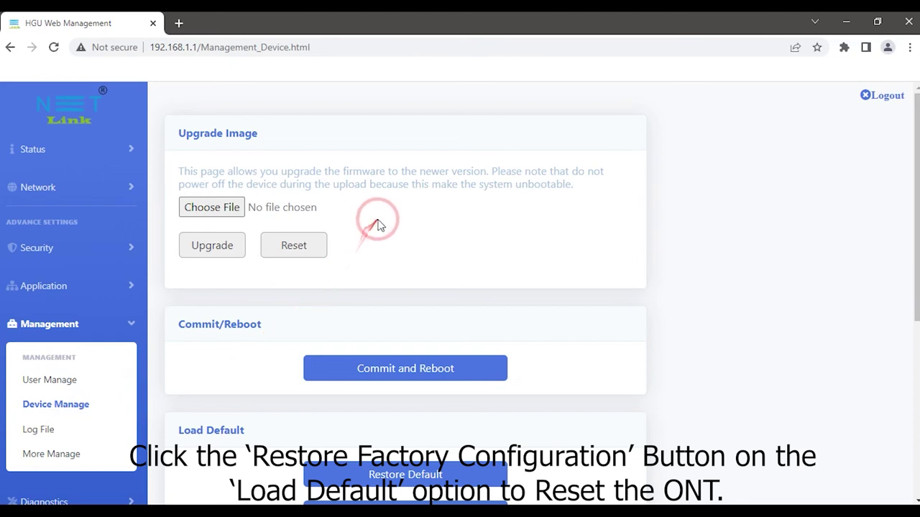
- Trigger Restore factory configuration under the Load Default section
scroll(385, 226, down, 2)
scroll(388, 252, down, 1)
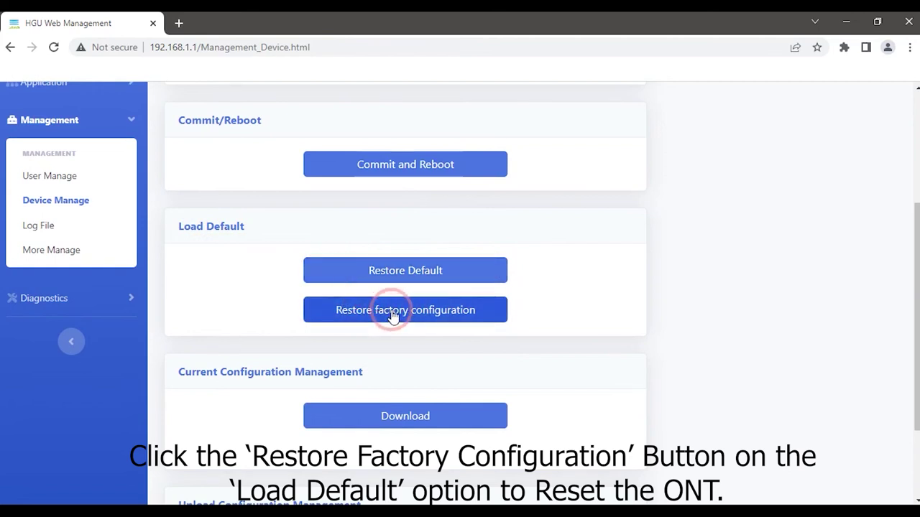
click(393, 317)
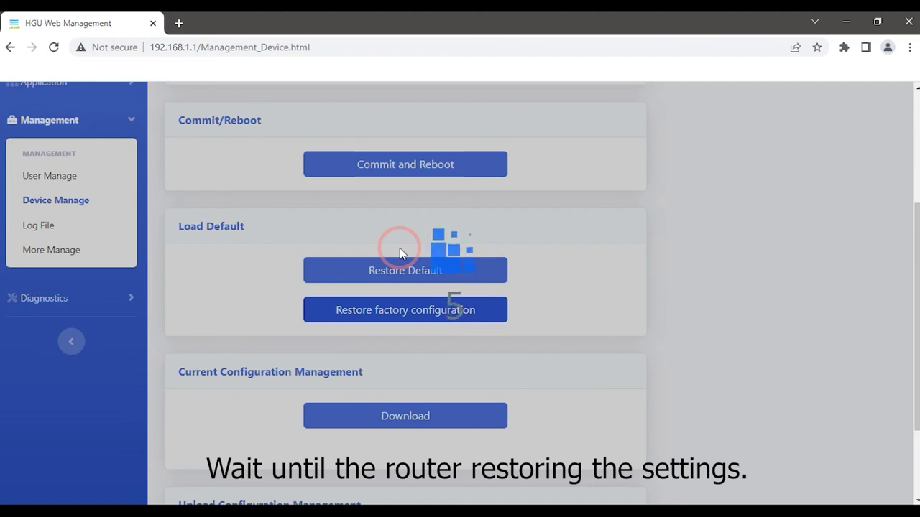
- Wait for the factory reset countdown to finish and the login page to reload
scroll(777, 483, down, 1)
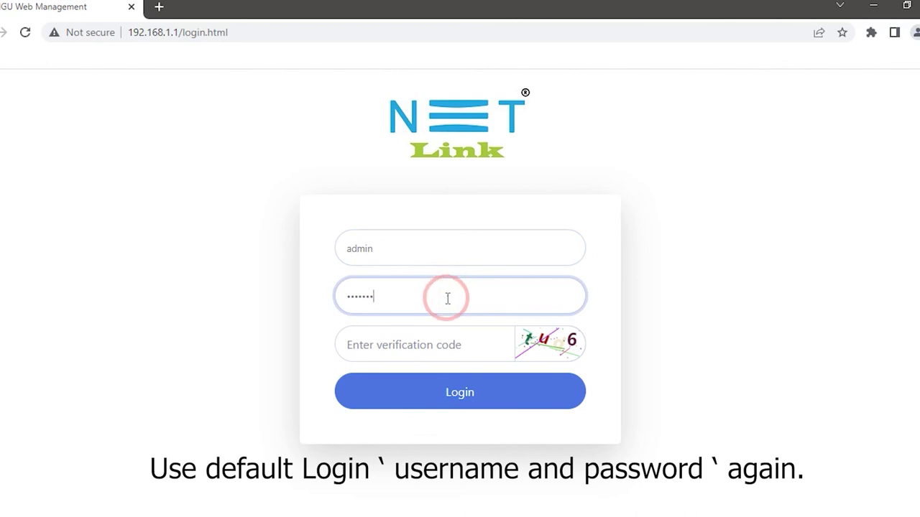
- Finish the default password, enter the new verification code, and submit the login
text(01)
click(440, 344)
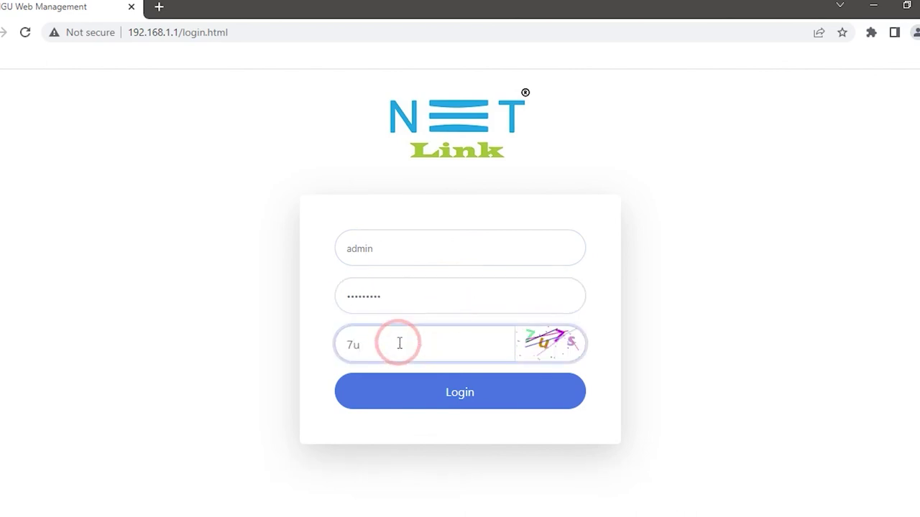
click(400, 402)
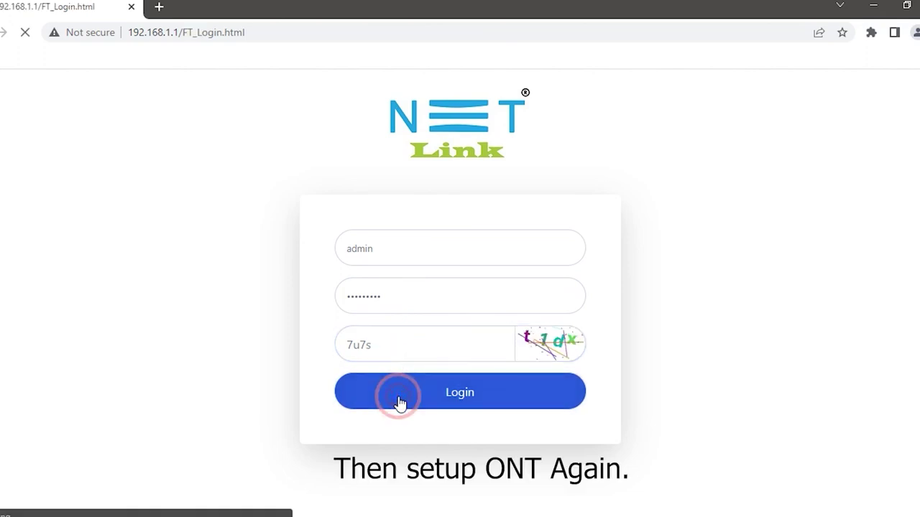